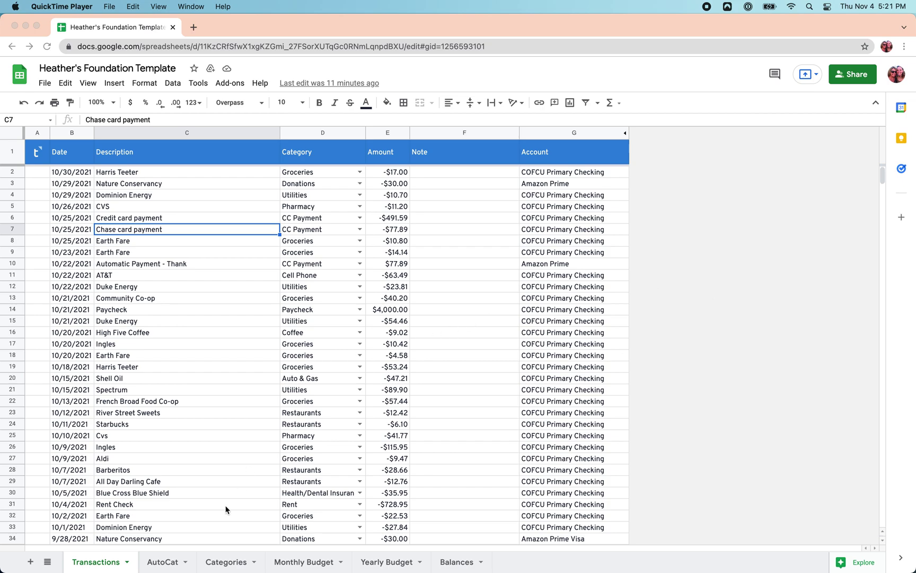
- Set the first budget month header in the Categories sheet to 11/1/2021
{"action": "left_click", "coordinate": [226, 561]}
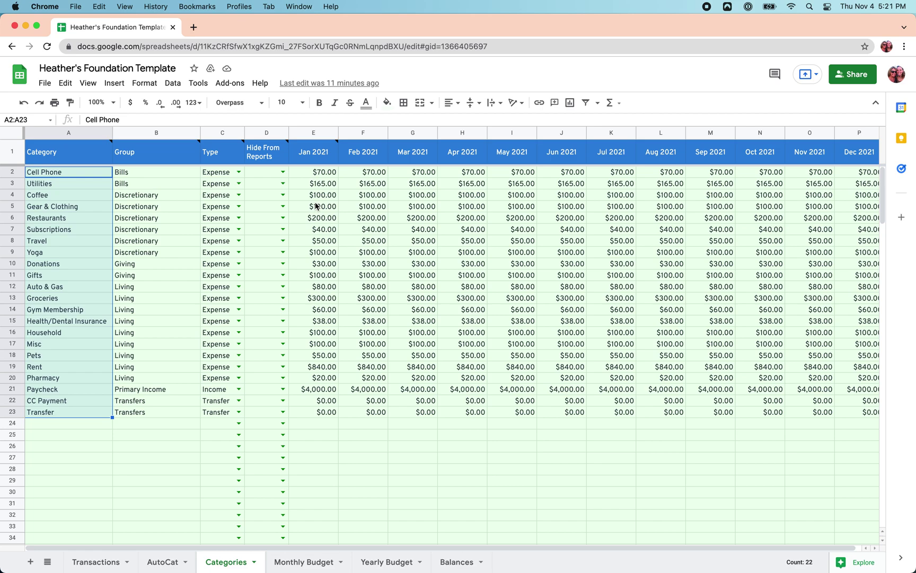
{"action": "left_click", "coordinate": [304, 174]}
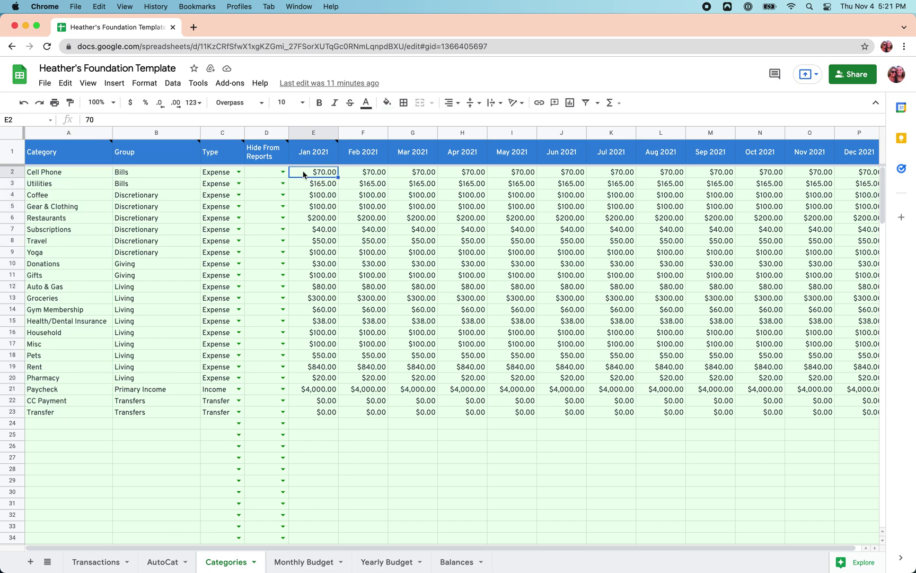
{"action": "left_click", "coordinate": [311, 132]}
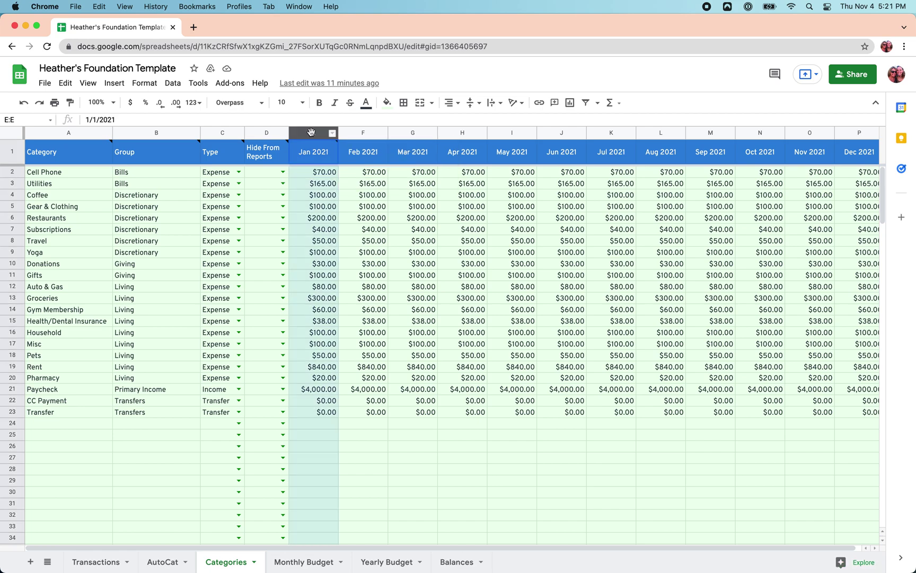
{"action": "left_click", "coordinate": [305, 172]}
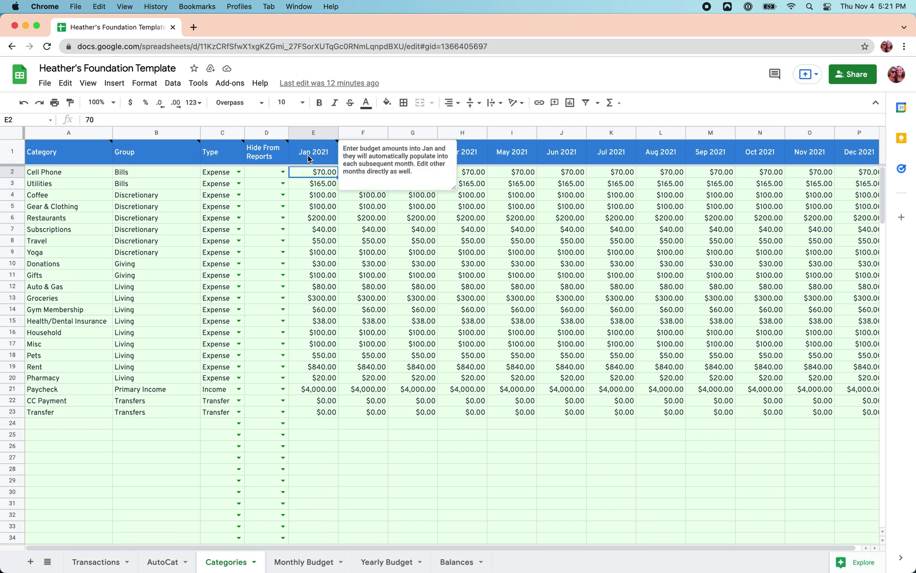
{"action": "left_click", "coordinate": [308, 159]}
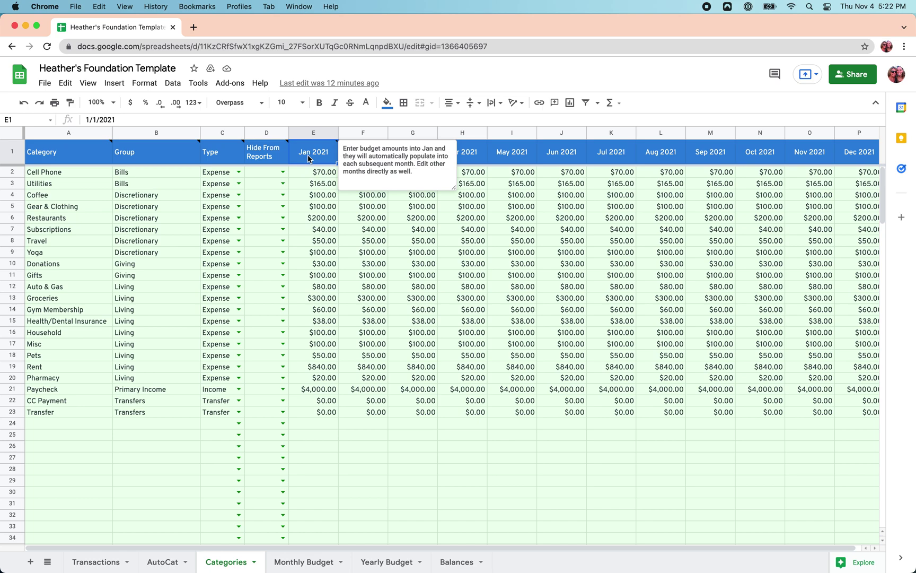
{"action": "type", "text": "11/1/2021"}
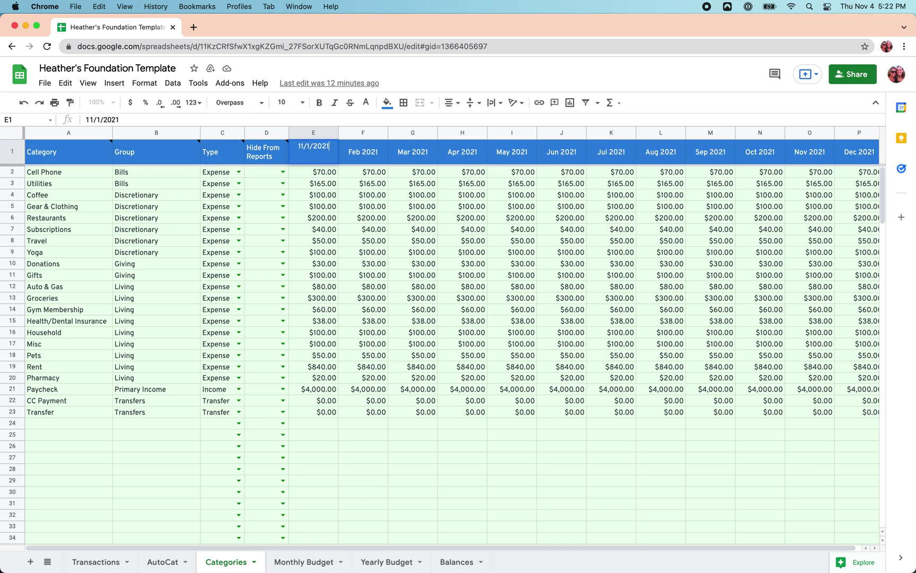
{"action": "key", "text": "Return"}
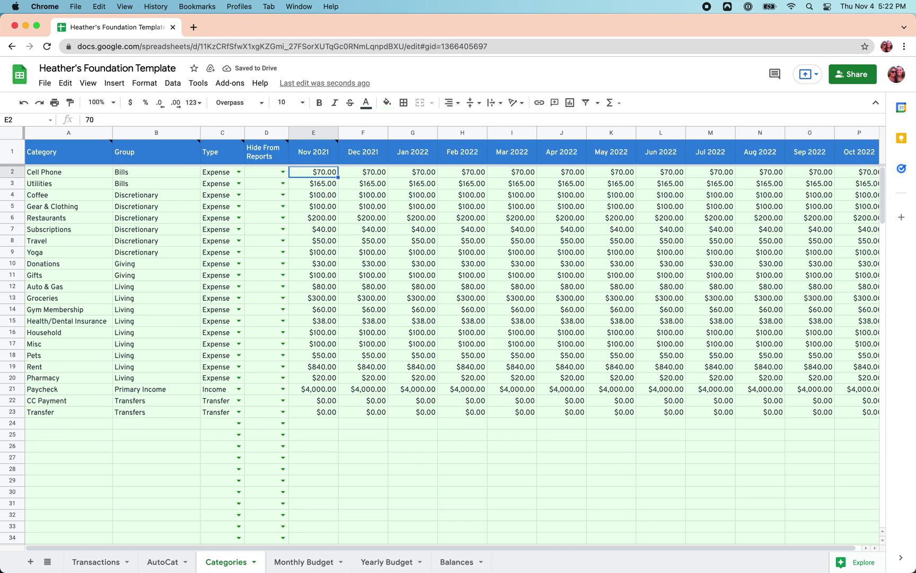
{"action": "scroll", "coordinate": [339, 194], "scroll_direction": "right", "scroll_amount": 3}
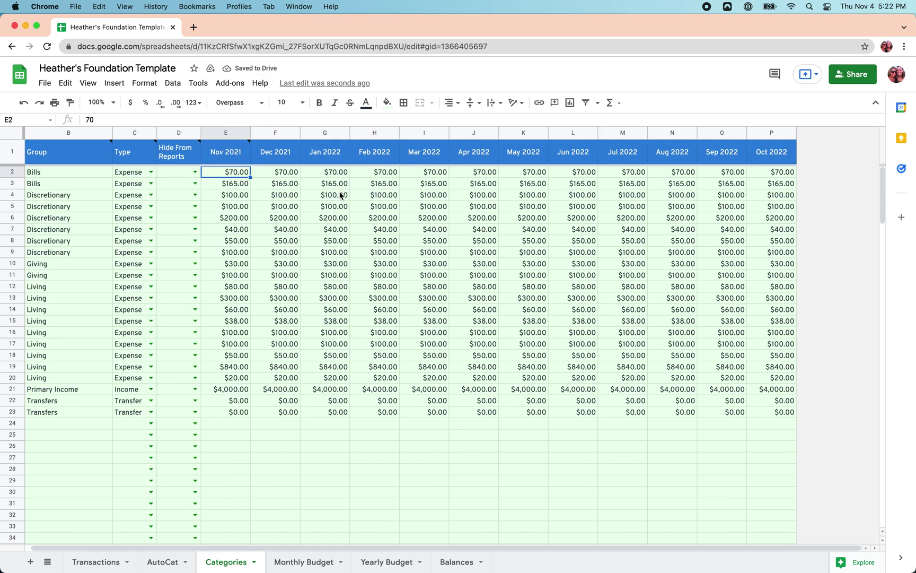
{"action": "scroll", "coordinate": [644, 204], "scroll_direction": "left", "scroll_amount": 3}
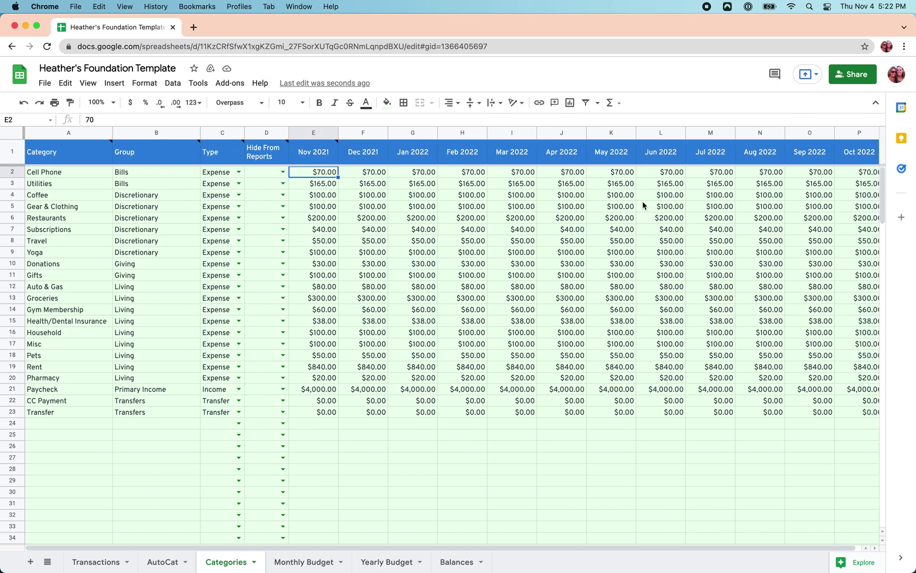
{"action": "left_click", "coordinate": [314, 155]}
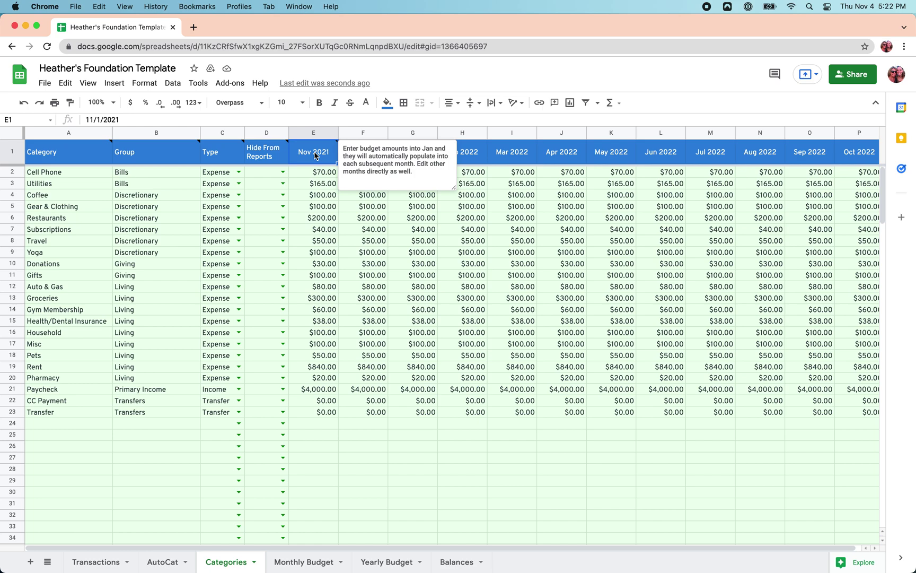
- Set the Cell Phone budget for Nov 2021 to 65
{"action": "left_click", "coordinate": [302, 176]}
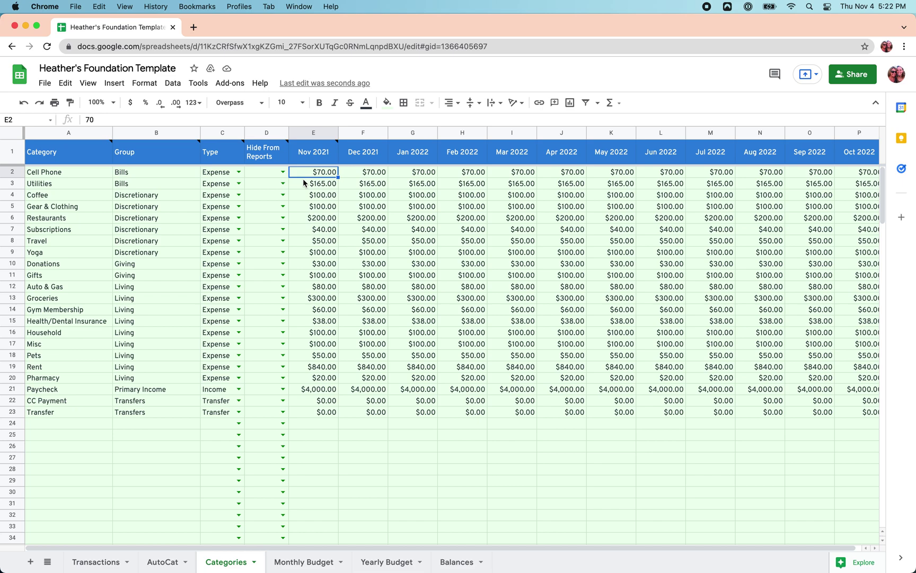
{"action": "type", "text": "65"}
{"action": "key", "text": "Return"}
- Examine the Cell Phone budget cells for the months after Nov 2021 to see how their formulas refer to the preceding month
{"action": "key", "text": "Up"}
{"action": "key", "text": "Right"}
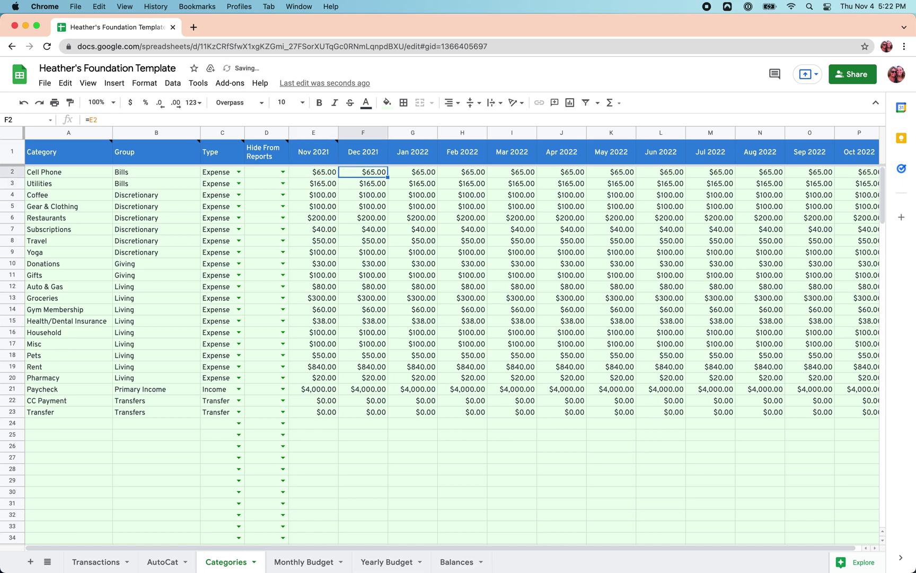
{"action": "key", "text": "Right"}
{"action": "key", "text": "Right"}
{"action": "key", "text": "Right"}
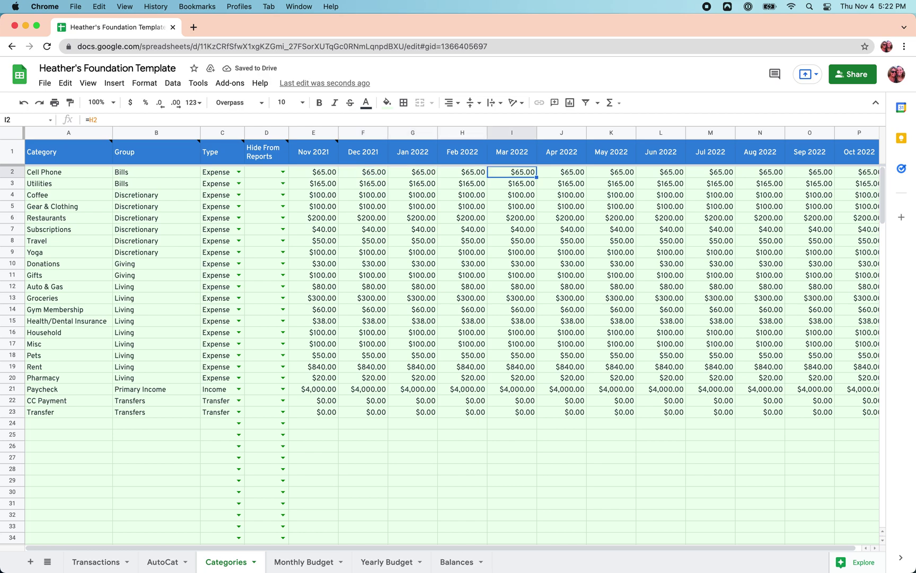
{"action": "key", "text": "Right"}
{"action": "key", "text": "Right"}
{"action": "key", "text": "Right"}
{"action": "key", "text": "Right"}
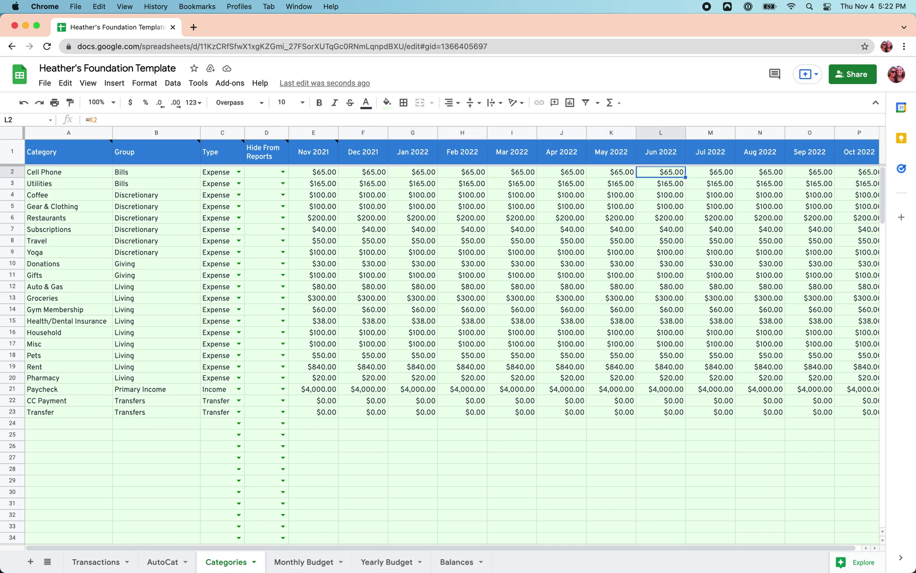
{"action": "key", "text": "Right"}
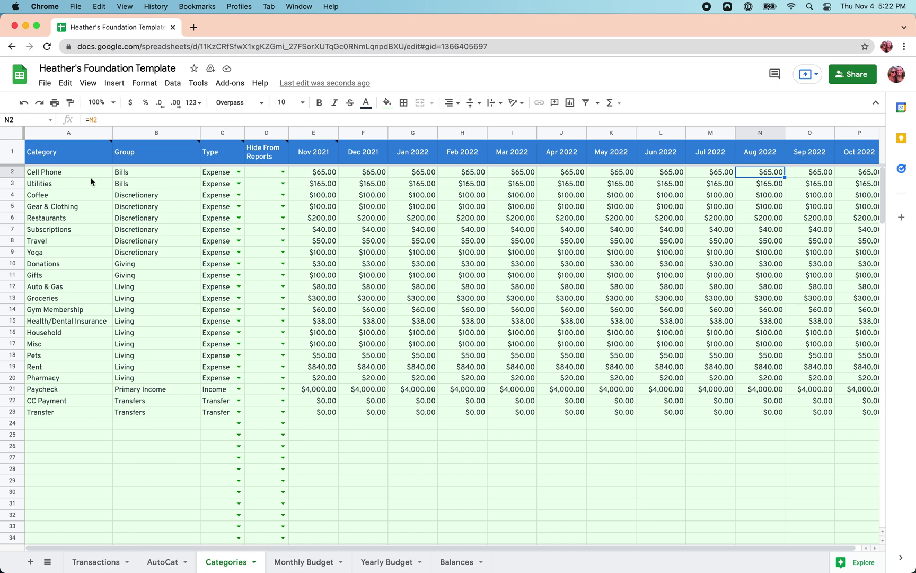
{"action": "left_click", "coordinate": [368, 173]}
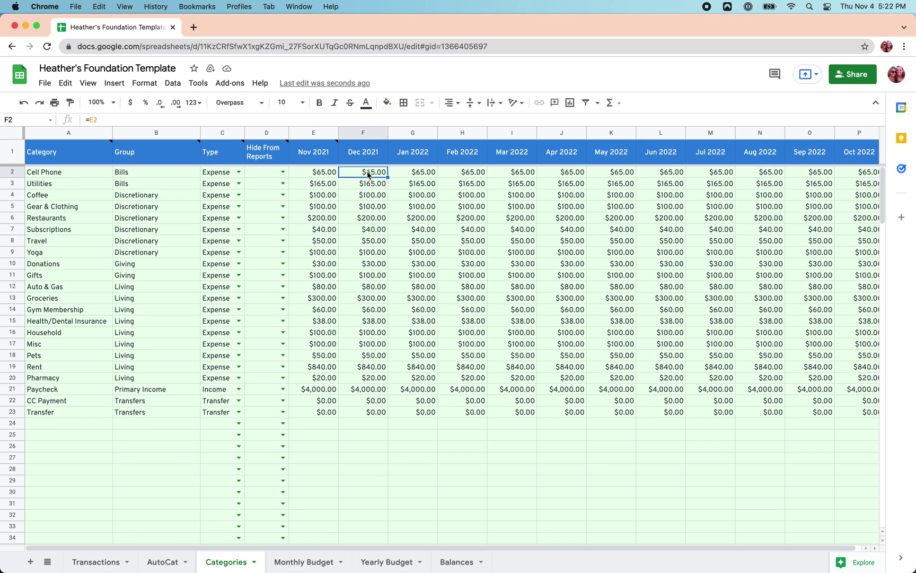
{"action": "left_click", "coordinate": [109, 121]}
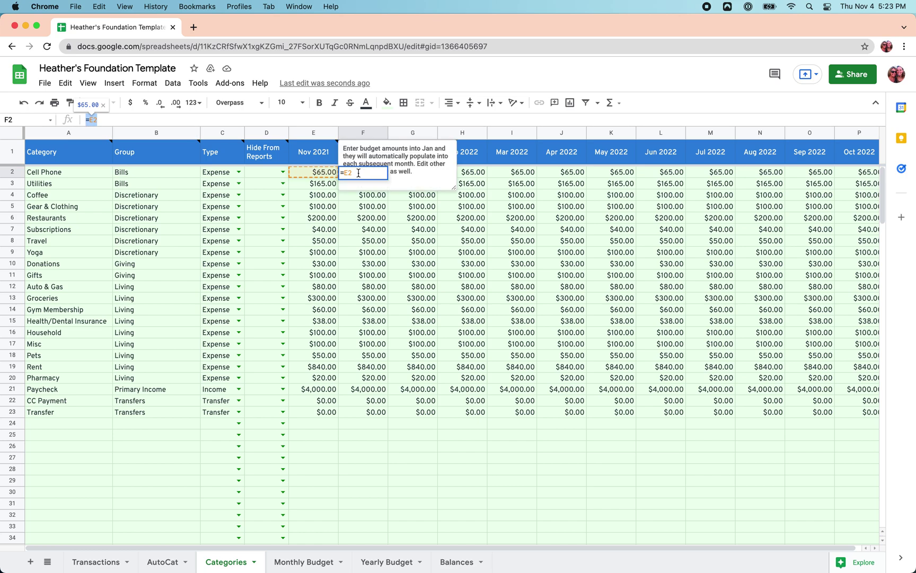
{"action": "left_click", "coordinate": [325, 178]}
{"action": "left_click", "coordinate": [374, 177]}
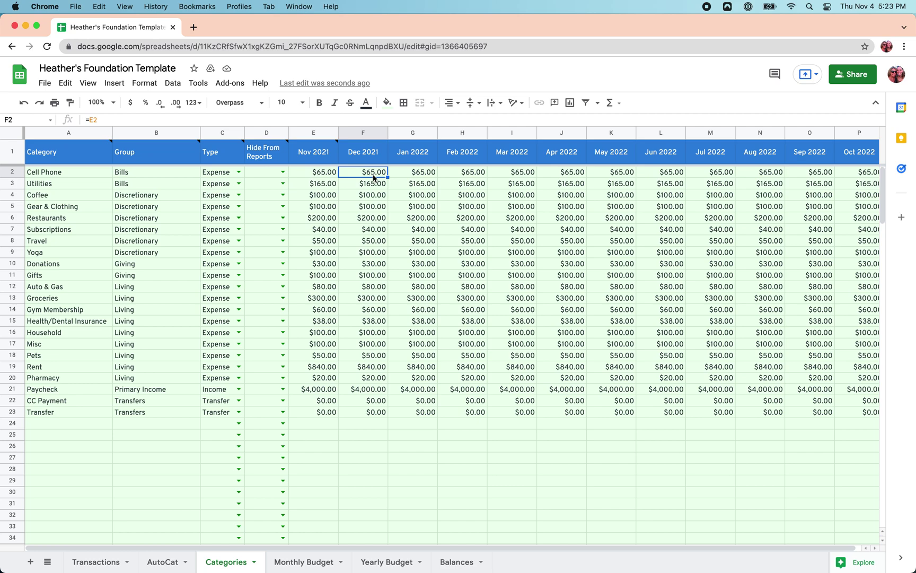
{"action": "key", "text": "Left"}
{"action": "key", "text": "Right"}
{"action": "key", "text": "Right"}
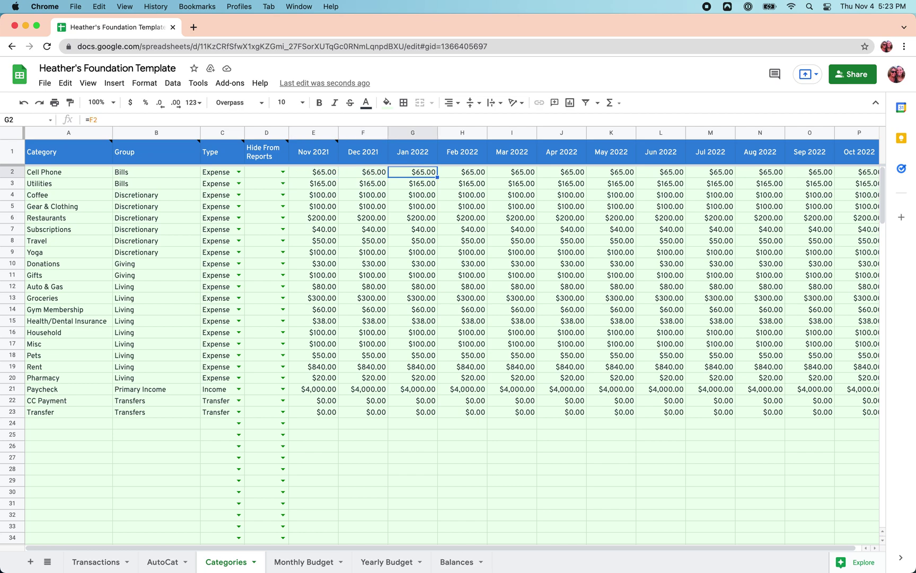
{"action": "key", "text": "Left"}
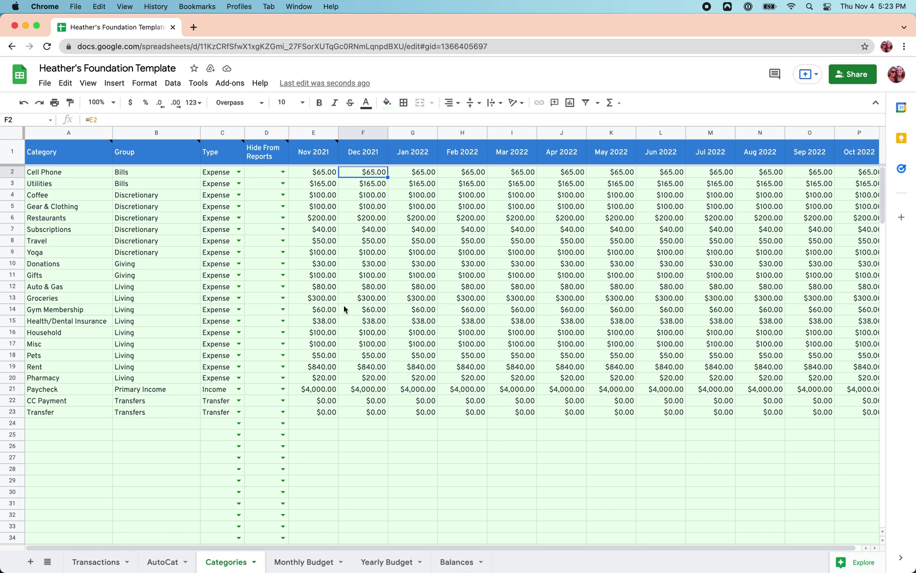
- Set the Auto & Gas budget for Feb 2022 to 400
{"action": "left_click", "coordinate": [456, 289]}
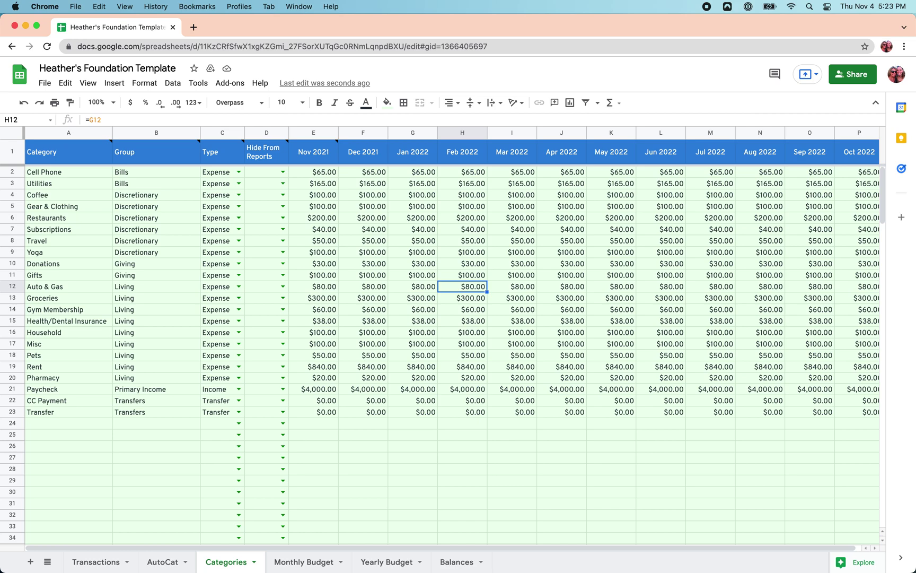
{"action": "type", "text": "400"}
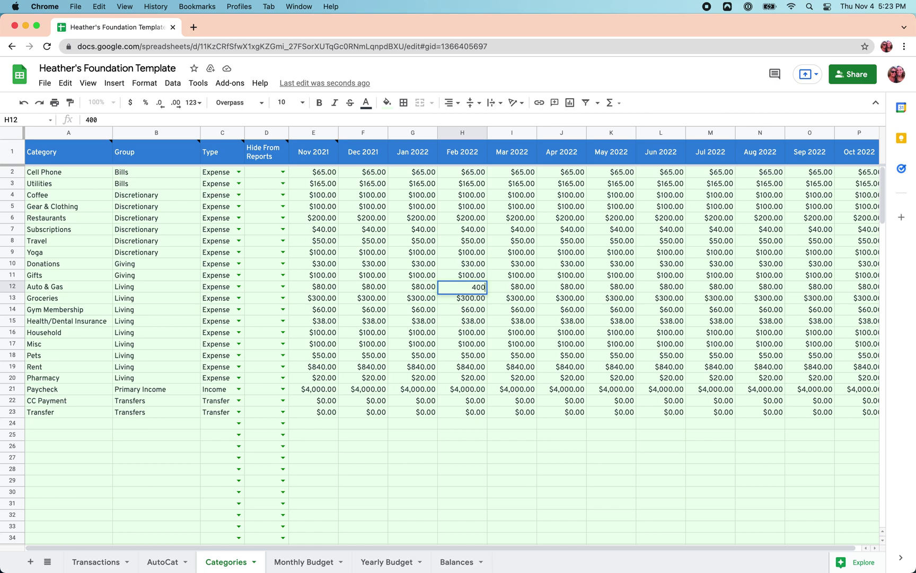
{"action": "key", "text": "Return"}
{"action": "key", "text": "Up"}
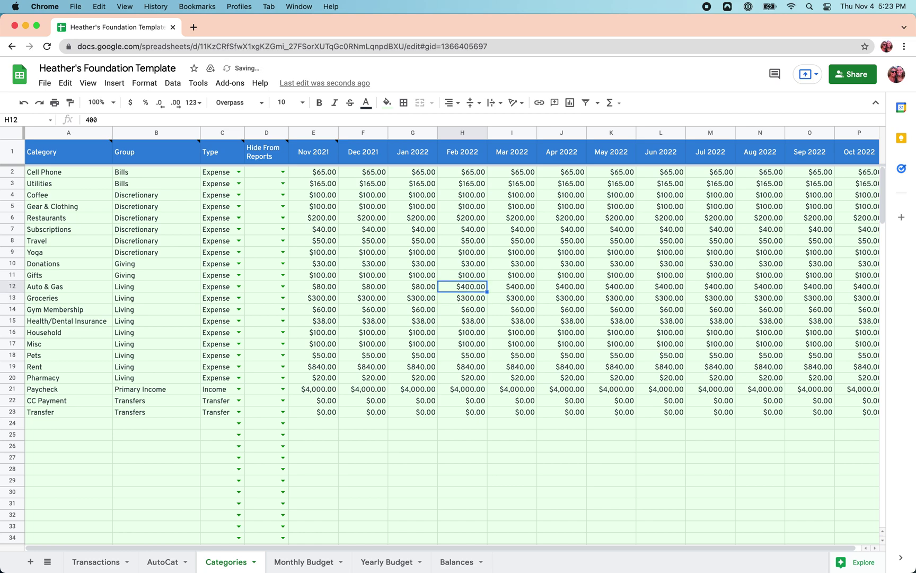
- Set the Auto & Gas budget for Mar 2022 to 80 and check the months that follow
{"action": "key", "text": "Right"}
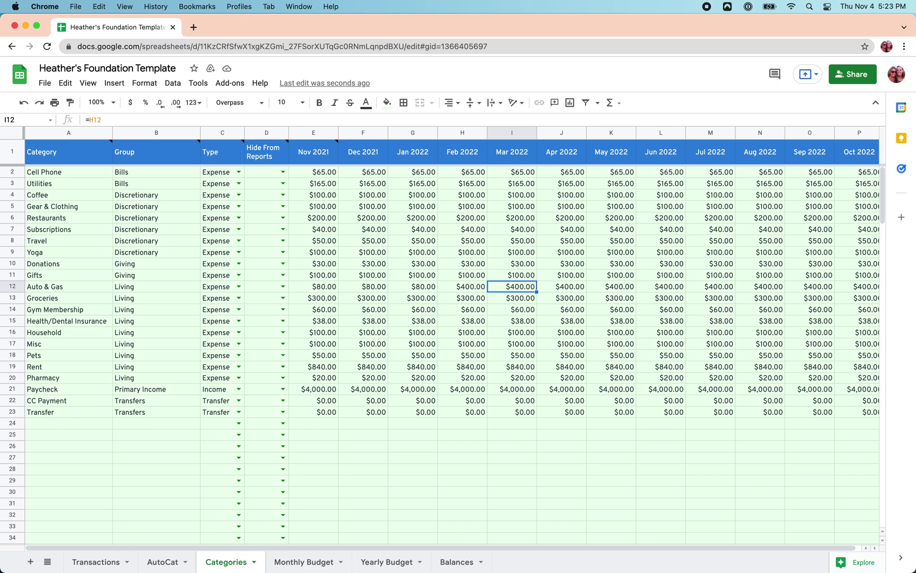
{"action": "type", "text": "80"}
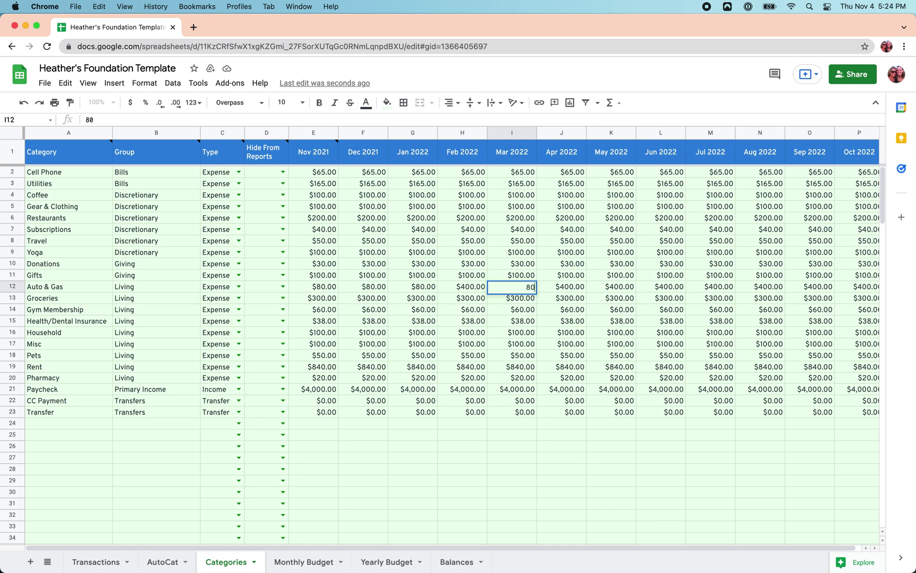
{"action": "key", "text": "Return"}
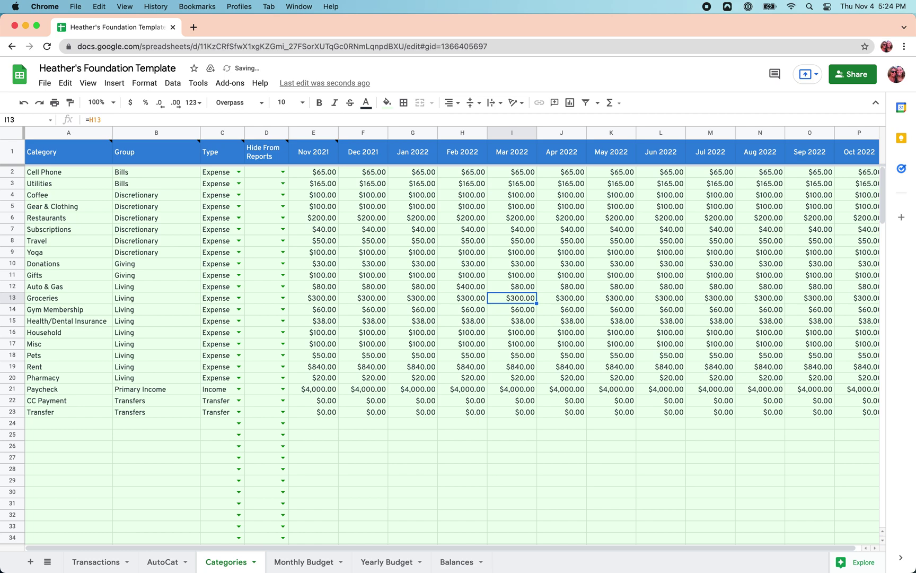
{"action": "key", "text": "Up"}
{"action": "key", "text": "Right"}
{"action": "key", "text": "Right"}
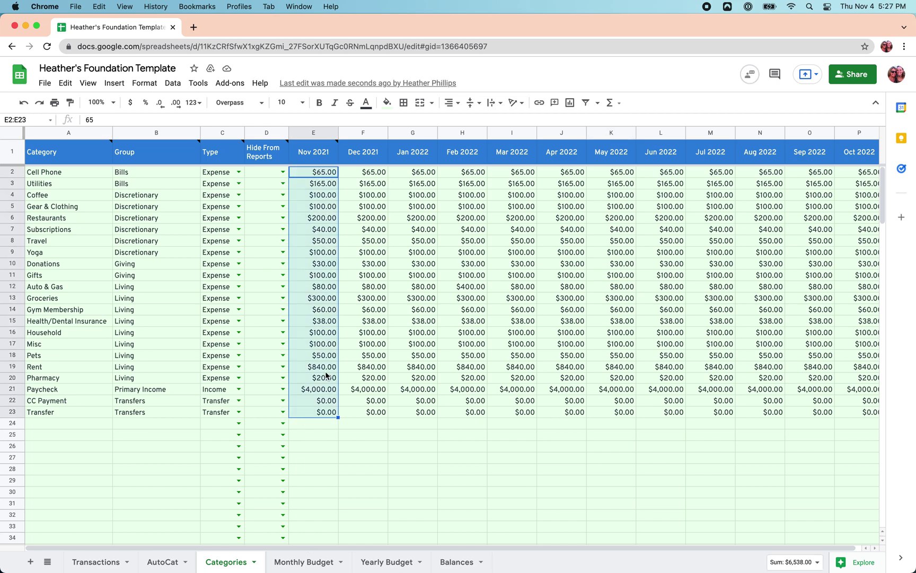
- Select the Nov 2021 budget amounts of all categories, E2:E23, to review them
{"action": "left_click", "coordinate": [327, 413]}
{"action": "left_click", "coordinate": [316, 173]}
{"action": "left_click_drag", "start_coordinate": [317, 174], "coordinate": [325, 416]}
- Choose November as the month in the Monthly Budget sheet
{"action": "left_click", "coordinate": [312, 563]}
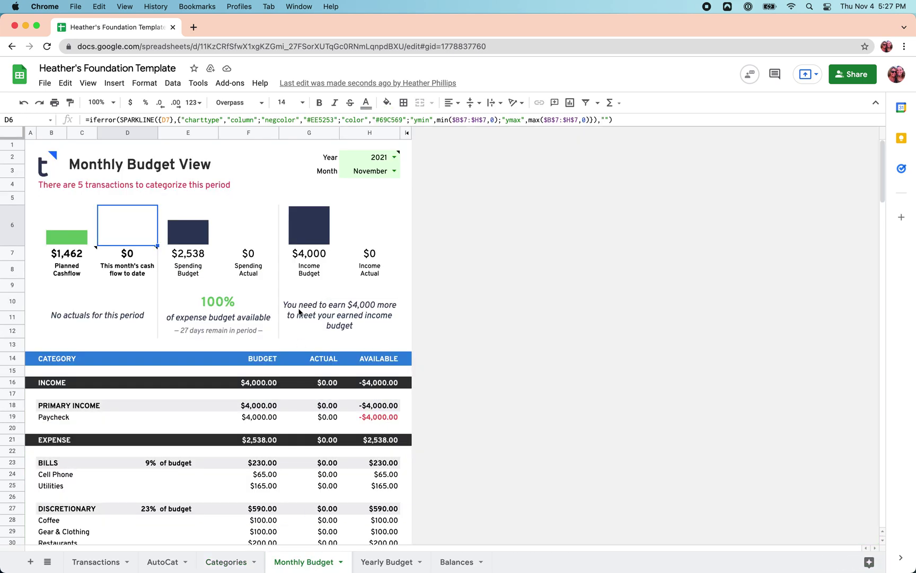
{"action": "left_click", "coordinate": [395, 172]}
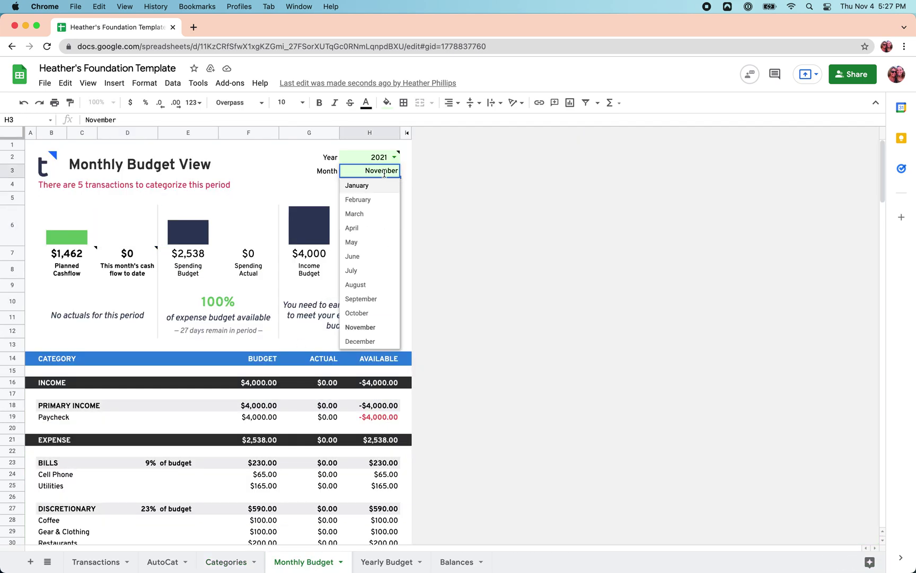
{"action": "left_click", "coordinate": [373, 333]}
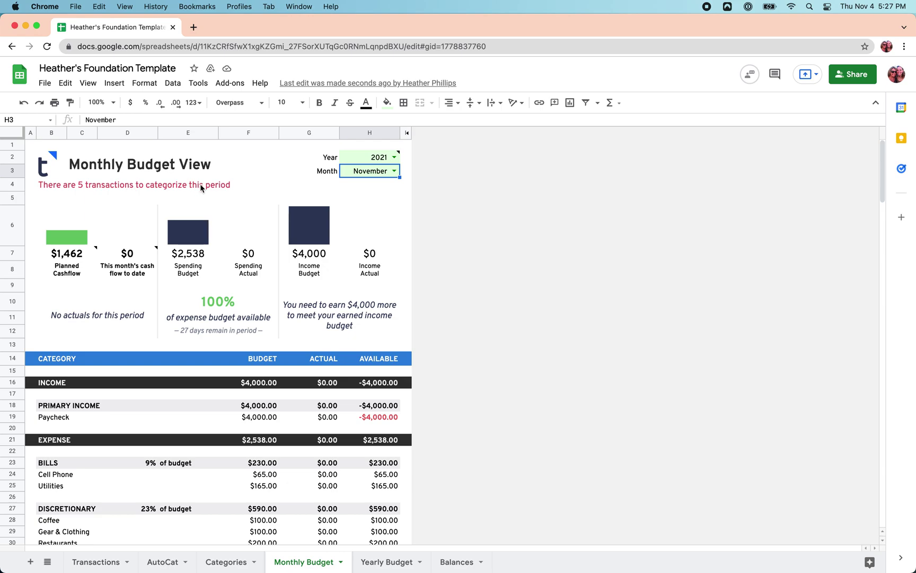
- Check the AutoCat rules and categorize the 11/3/2021 Blue Cross Blue Shield transaction as Health/Dental Insurance in the Transactions sheet
{"action": "left_click", "coordinate": [96, 561]}
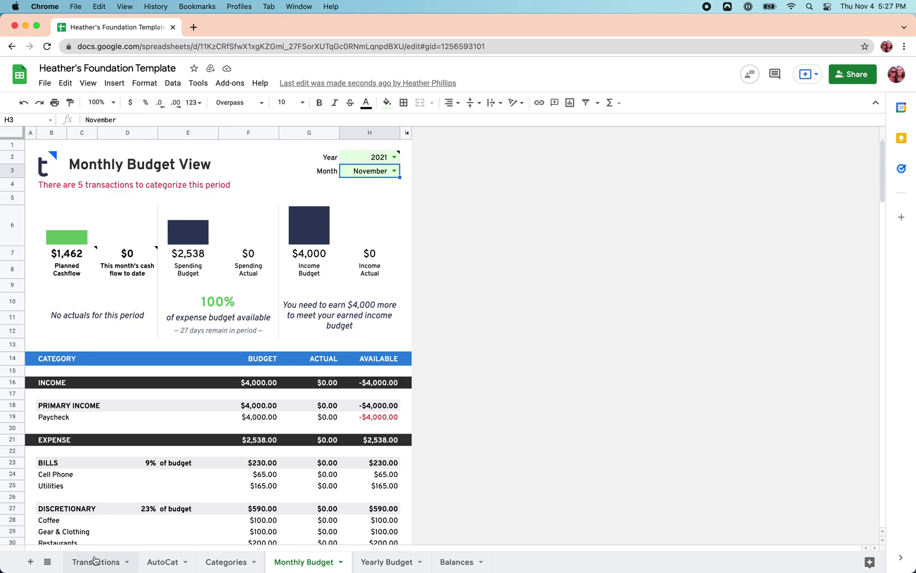
{"action": "left_click", "coordinate": [330, 169]}
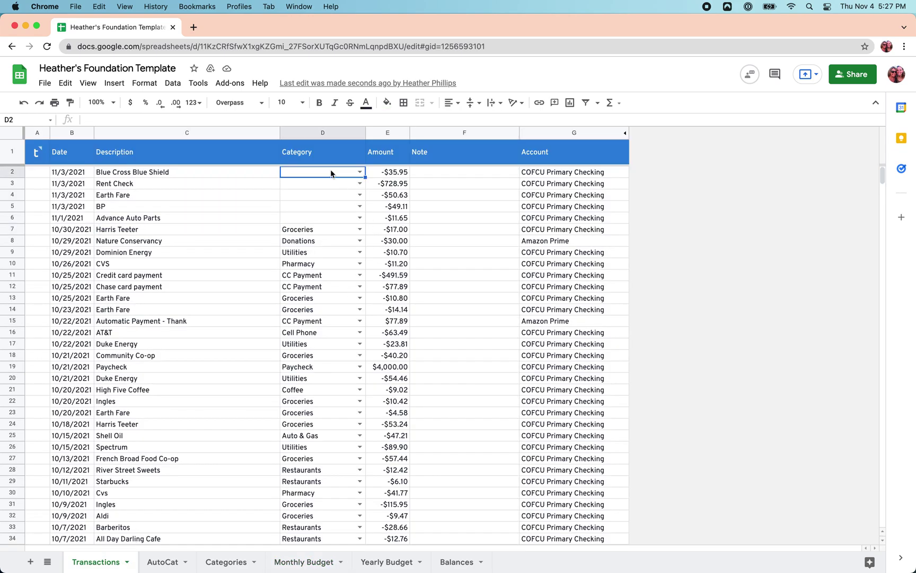
{"action": "left_click", "coordinate": [162, 563]}
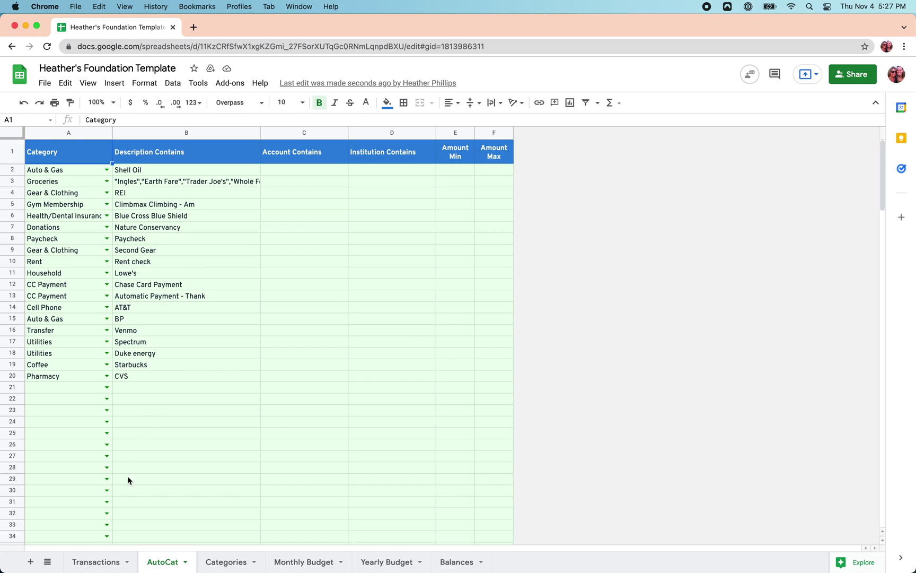
{"action": "left_click", "coordinate": [97, 563]}
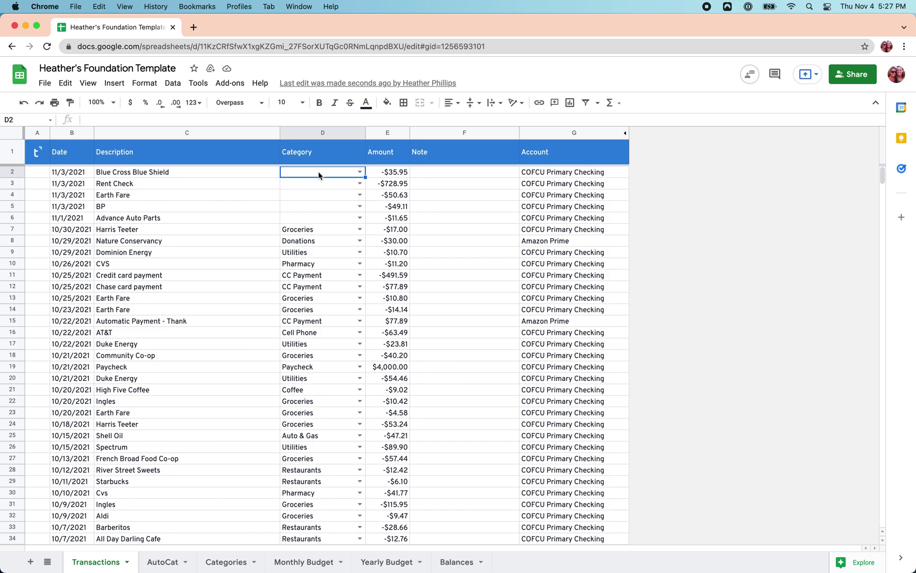
{"action": "type", "text": "h"}
{"action": "key", "text": "Return"}
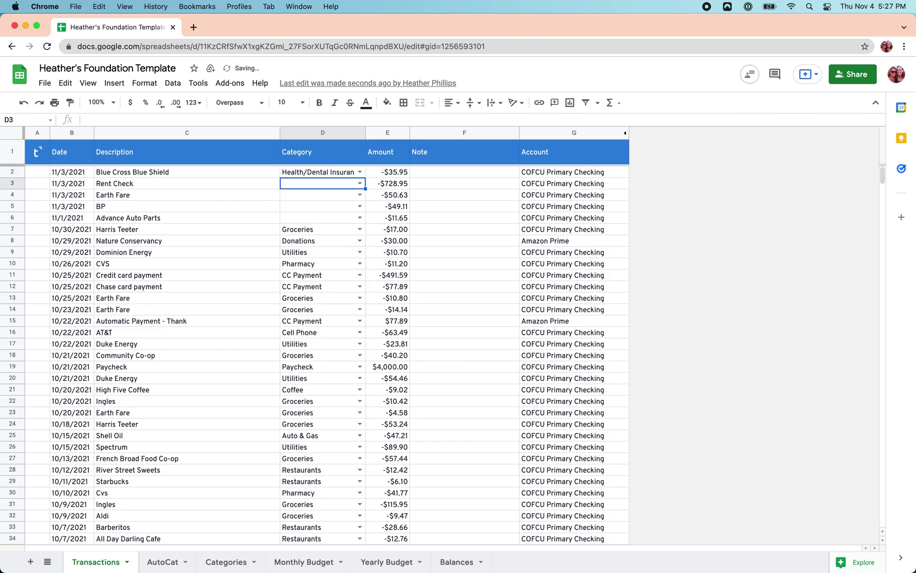
- Categorize the Rent Check transaction as Rent, the 11/3/2021 Earth Fare one as Groceries, and BP and Advance Auto Parts as Auto & Gas
{"action": "type", "text": "ren"}
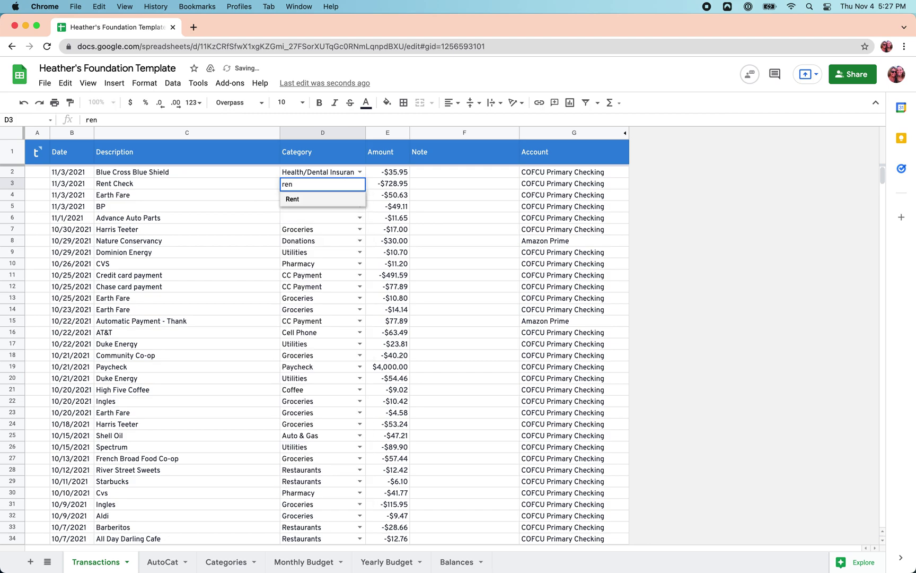
{"action": "key", "text": "Return"}
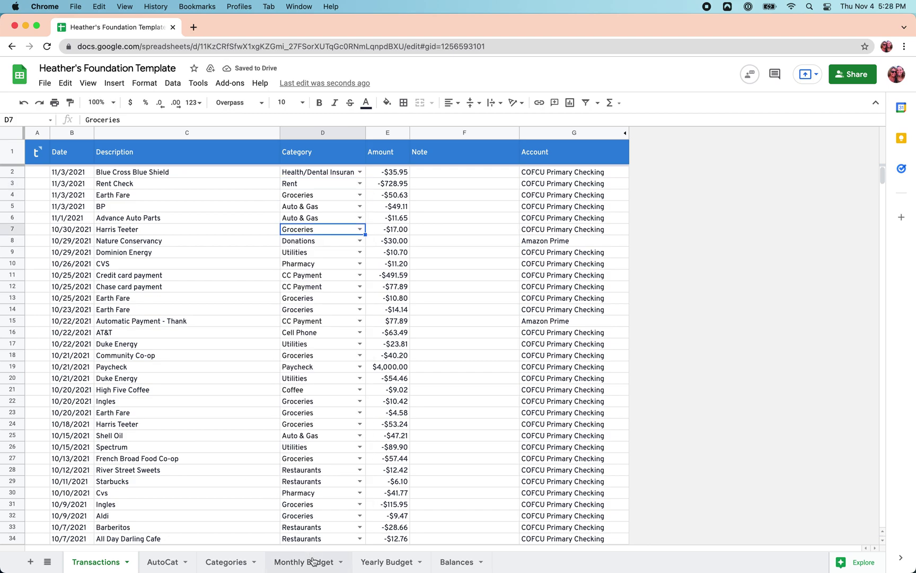
- Review November's cash flow summary in the Monthly Budget sheet and compare the Budget and Available amounts per category, including Groceries
{"action": "left_click", "coordinate": [314, 563]}
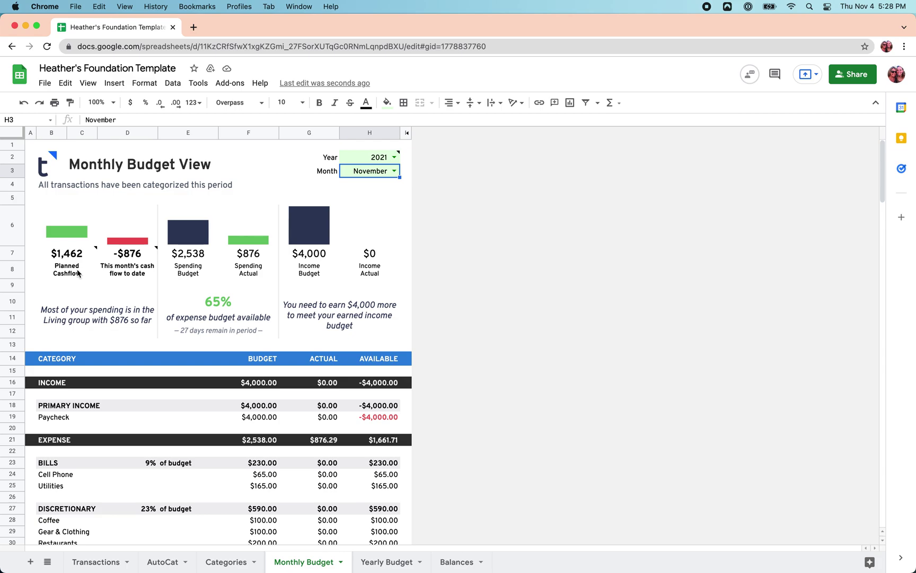
{"action": "mouse_move", "coordinate": [64, 265]}
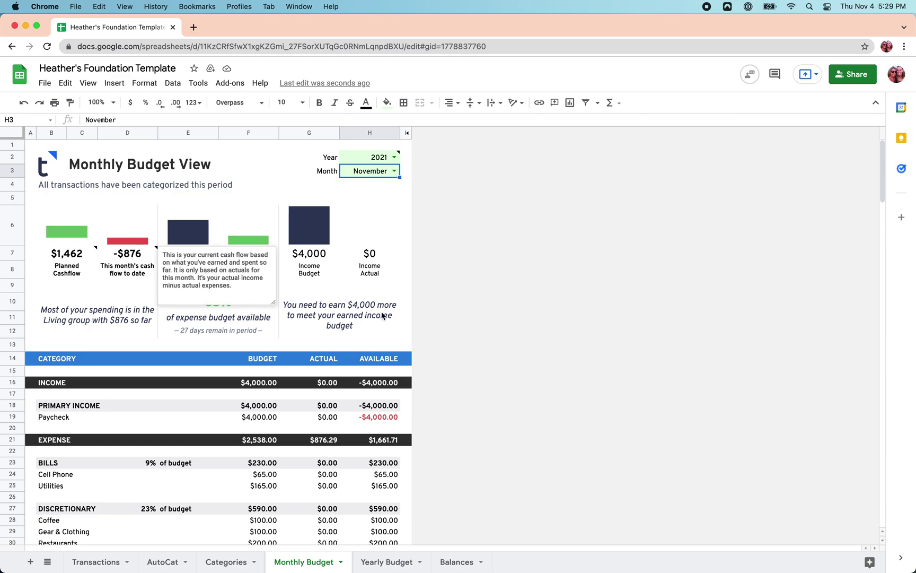
{"action": "left_click", "coordinate": [253, 132]}
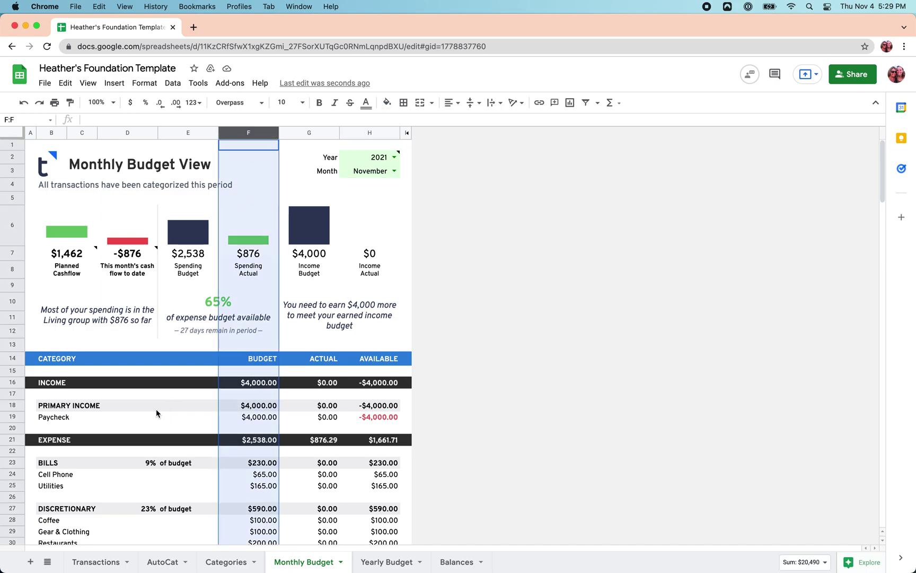
{"action": "scroll", "coordinate": [156, 408], "scroll_direction": "down", "scroll_amount": 5}
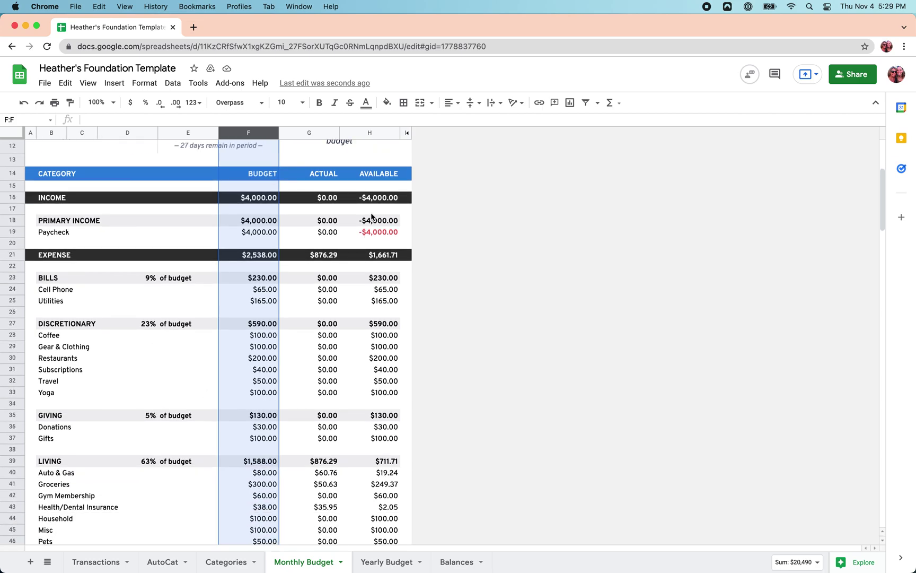
{"action": "left_click", "coordinate": [376, 133]}
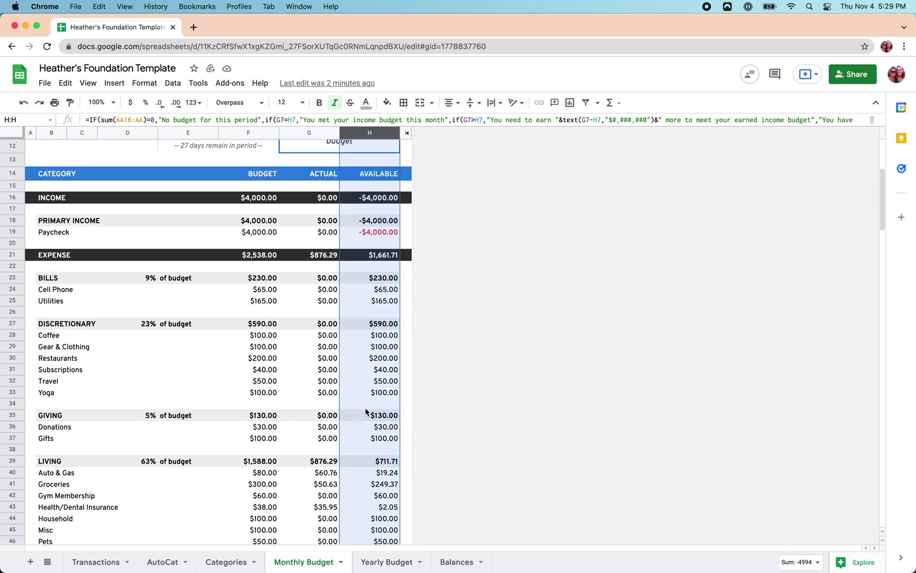
{"action": "scroll", "coordinate": [366, 412], "scroll_direction": "down", "scroll_amount": 2}
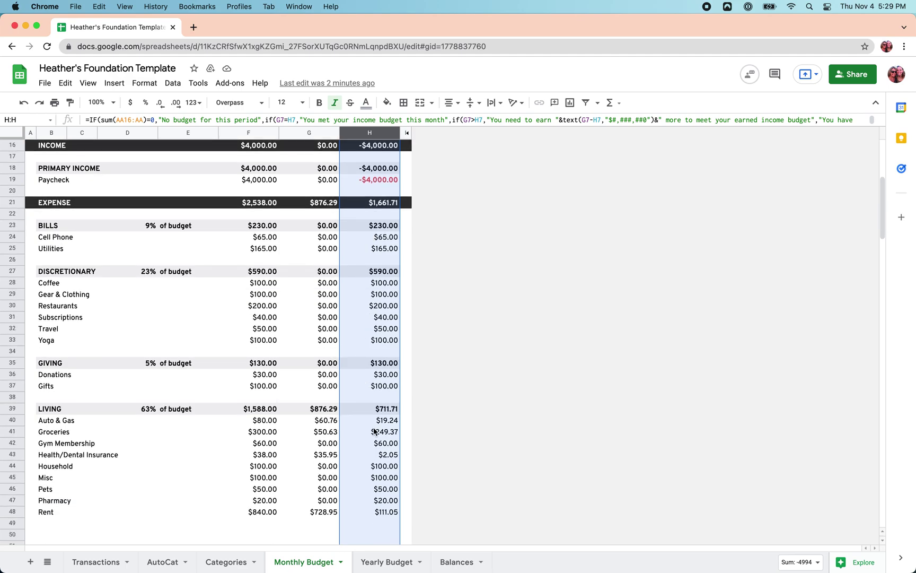
{"action": "left_click", "coordinate": [375, 431]}
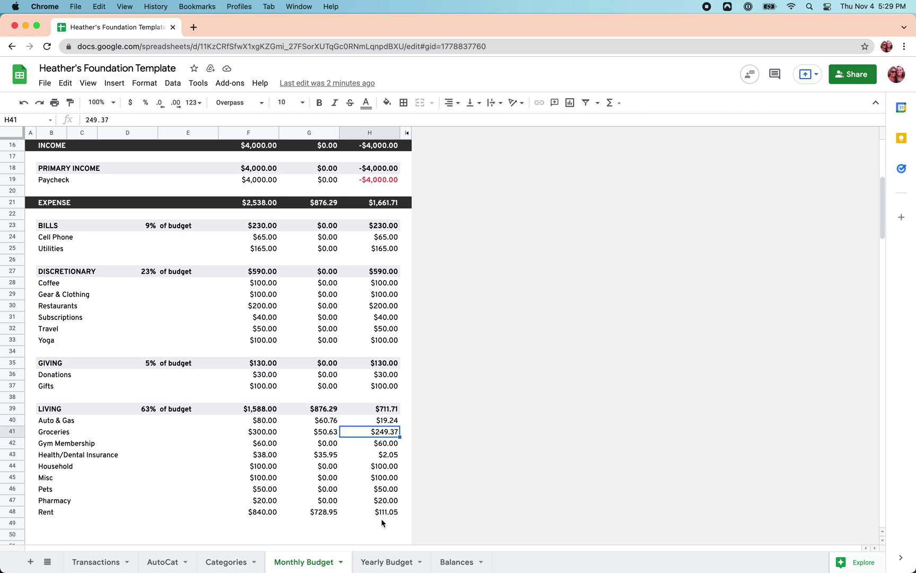
- Check the first budget month in the Categories sheet and set the Yearly Budget's starting month to November
{"action": "left_click", "coordinate": [388, 562]}
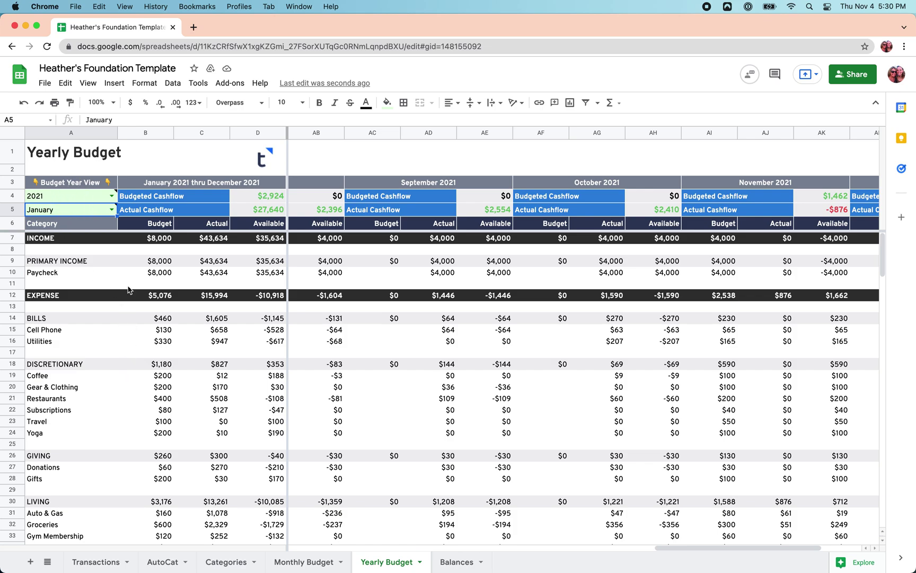
{"action": "left_click", "coordinate": [227, 566]}
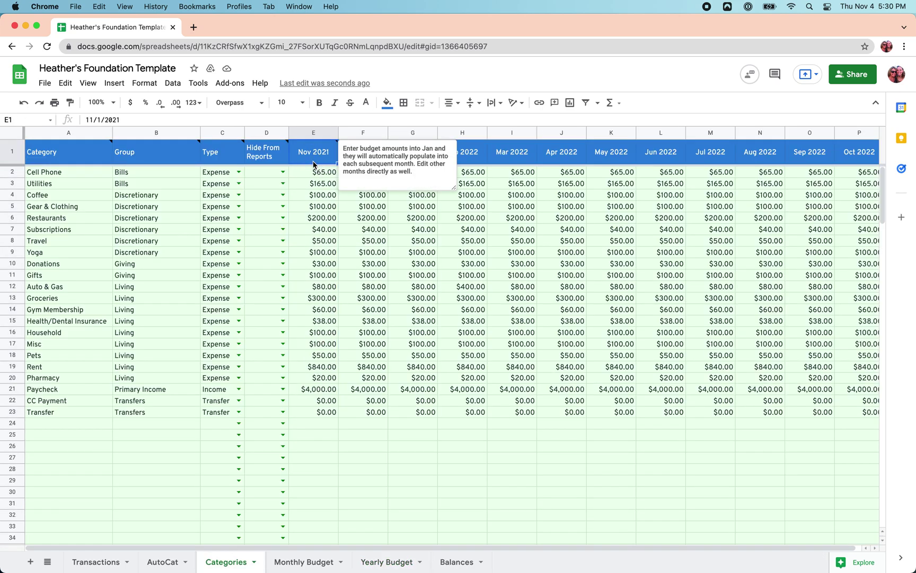
{"action": "left_click", "coordinate": [395, 562]}
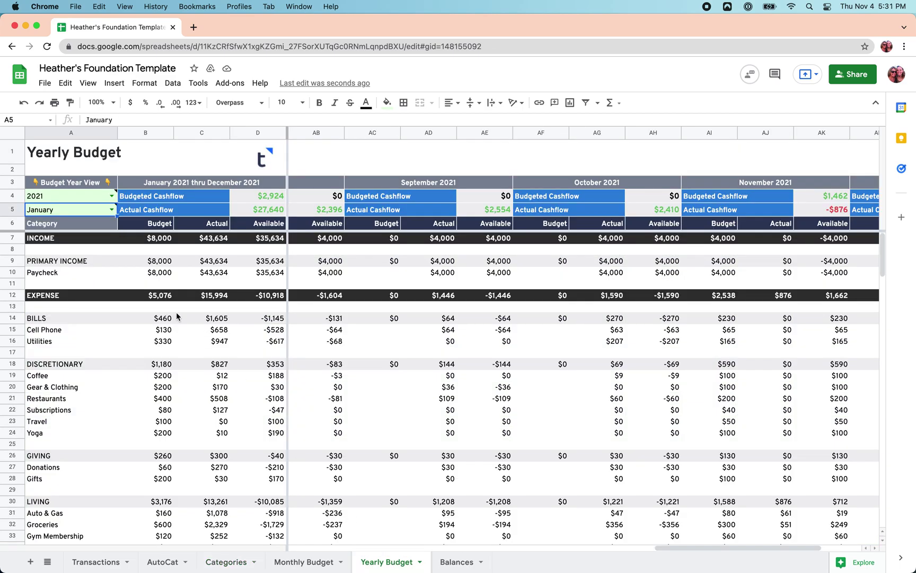
{"action": "left_click", "coordinate": [111, 209]}
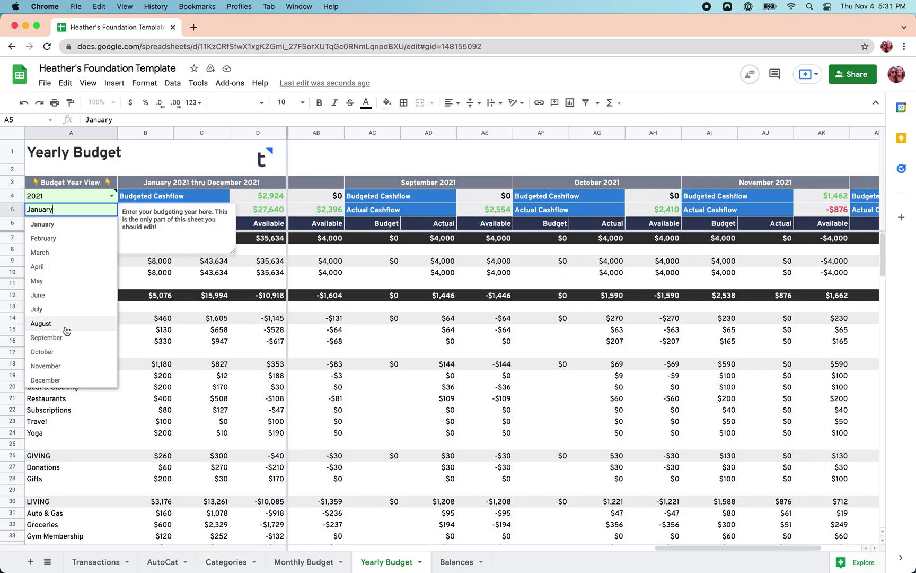
{"action": "left_click", "coordinate": [54, 367]}
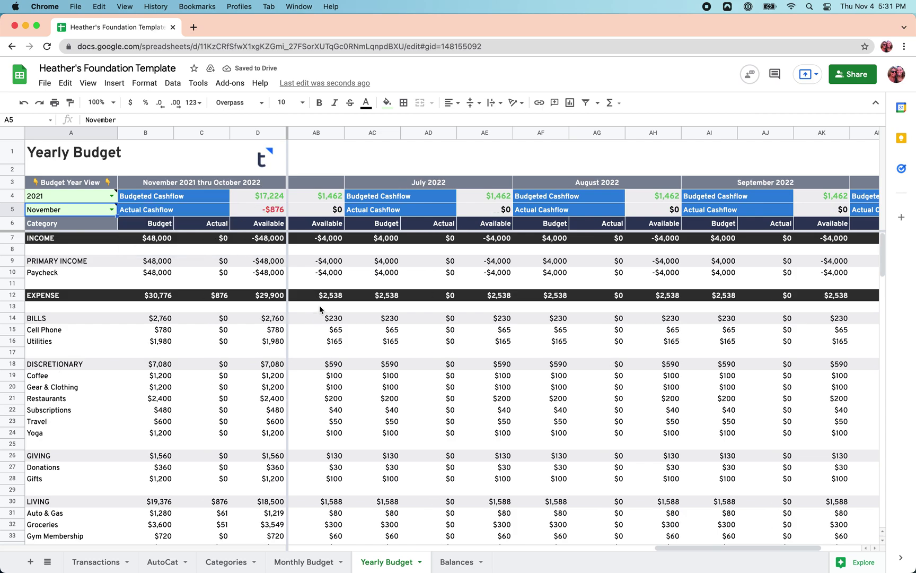
- Examine the Yearly Budget's budgeted and actual cashflow, its period heading, and the monthly columns from November 2021 onward
{"action": "left_click", "coordinate": [237, 194]}
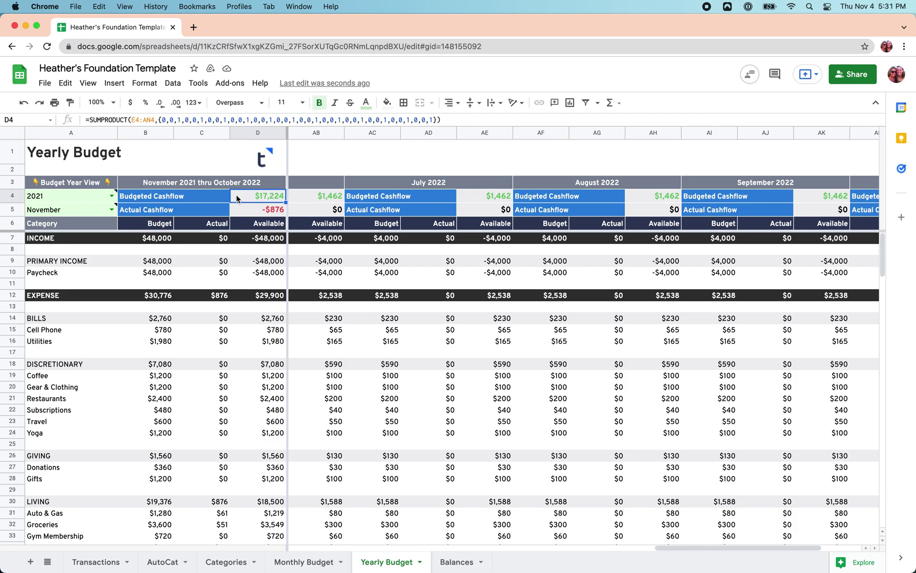
{"action": "left_click", "coordinate": [245, 211]}
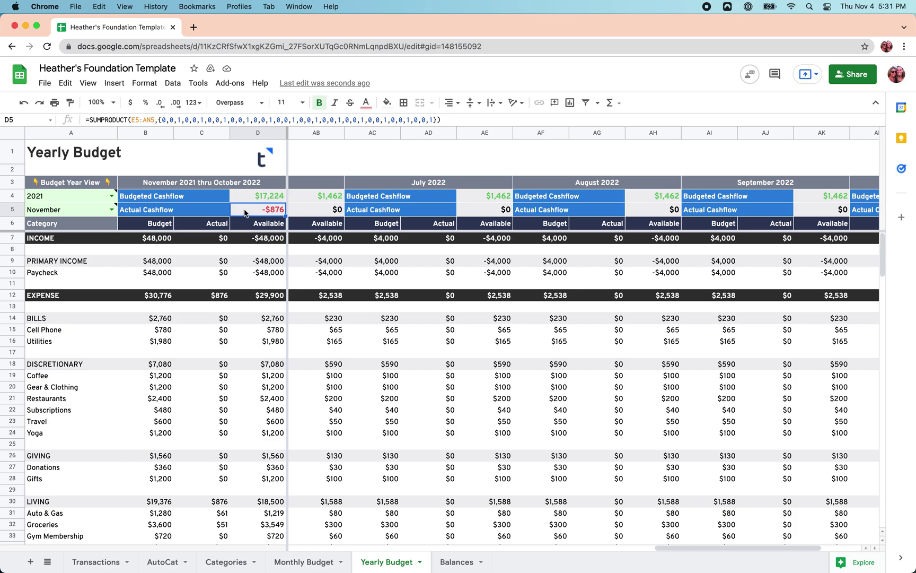
{"action": "left_click", "coordinate": [187, 185]}
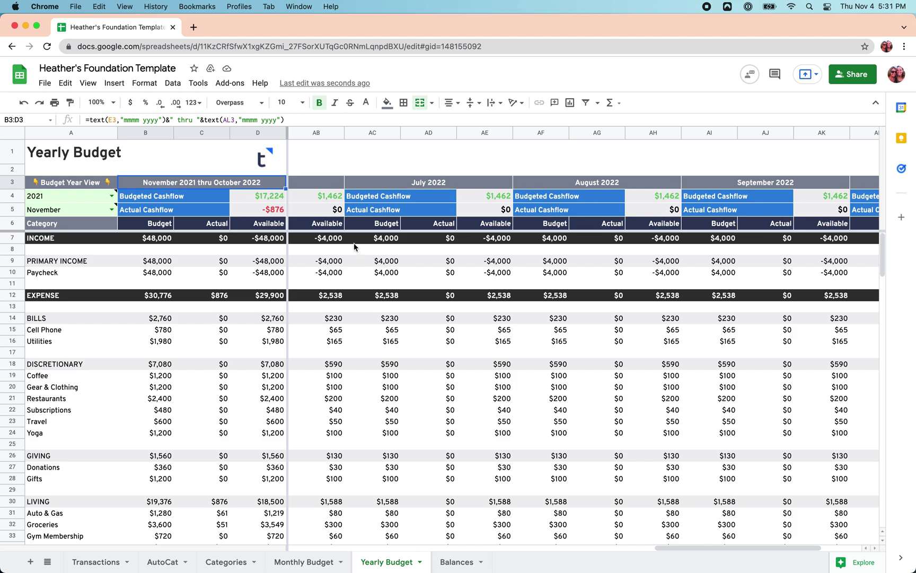
{"action": "scroll", "coordinate": [447, 285], "scroll_direction": "left", "scroll_amount": 15}
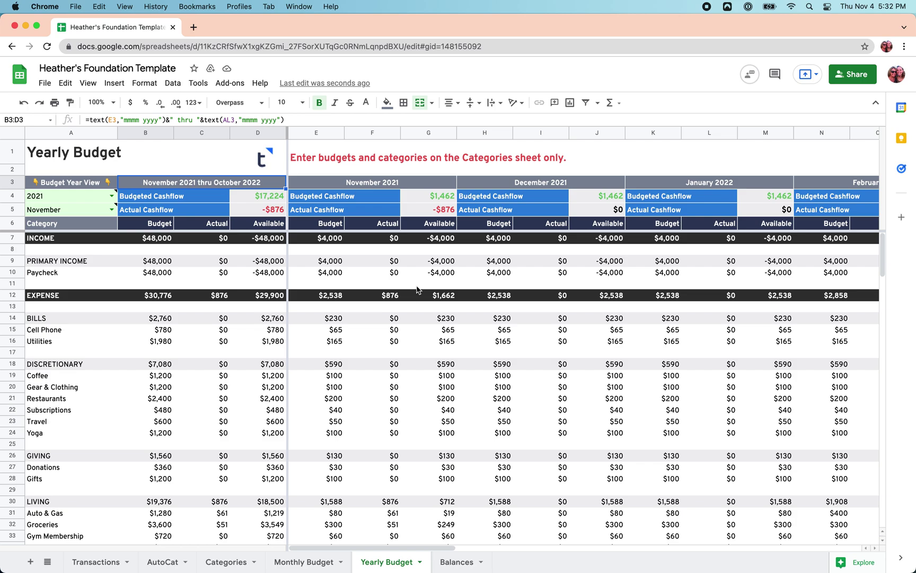
{"action": "scroll", "coordinate": [436, 398], "scroll_direction": "right", "scroll_amount": 2}
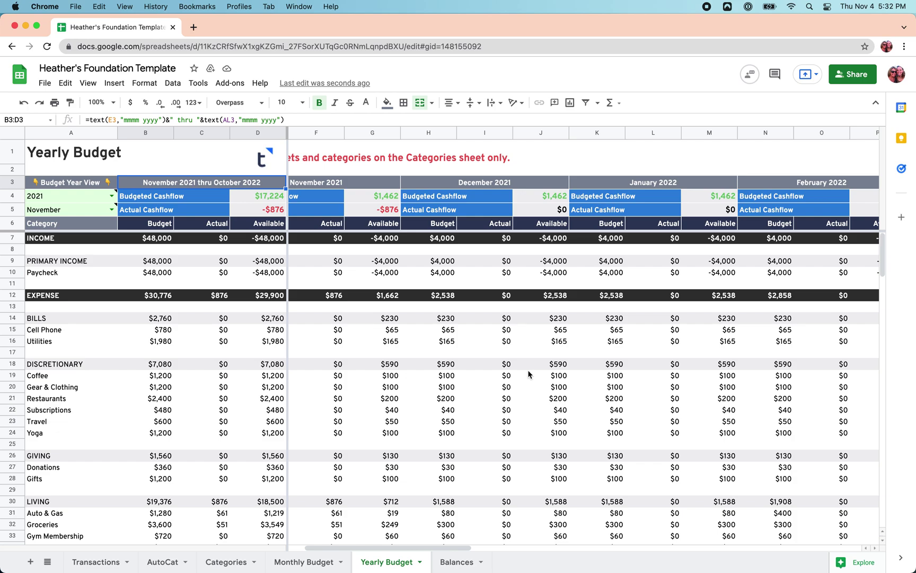
- Revisit the Categories and Monthly Budget sheets, ending on the Yearly Budget sheet
{"action": "left_click", "coordinate": [235, 561]}
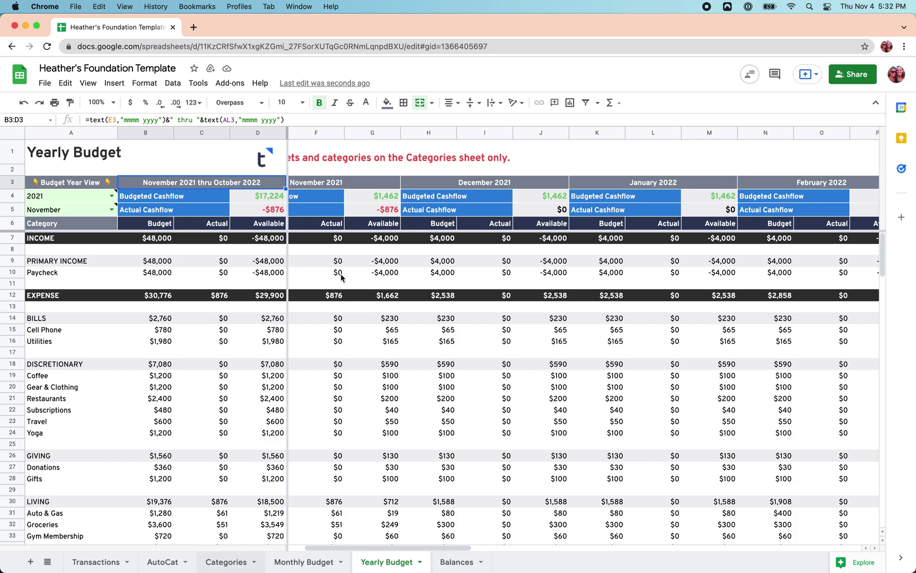
{"action": "left_click", "coordinate": [302, 564]}
{"action": "left_click", "coordinate": [372, 563]}
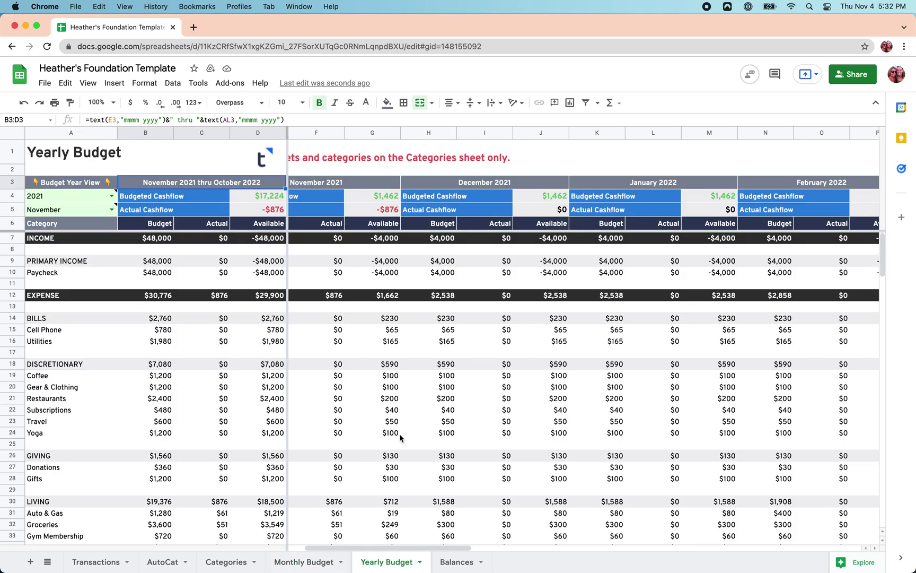